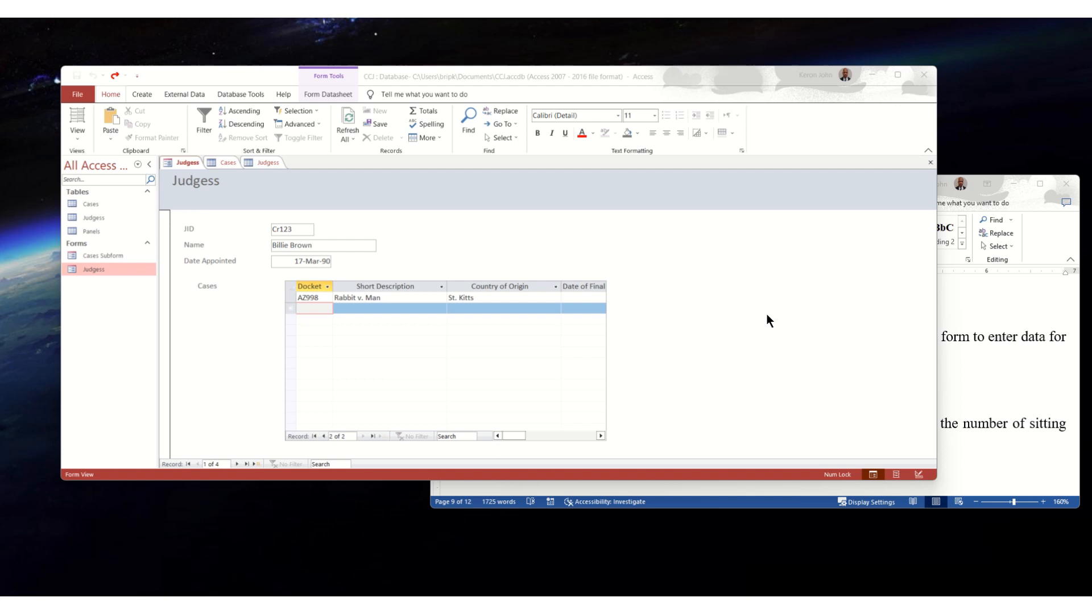
Start a new query in design view, check the query task in the Word document, and add the Cases table to the query
{"action": "left_click", "coordinate": [141, 95]}
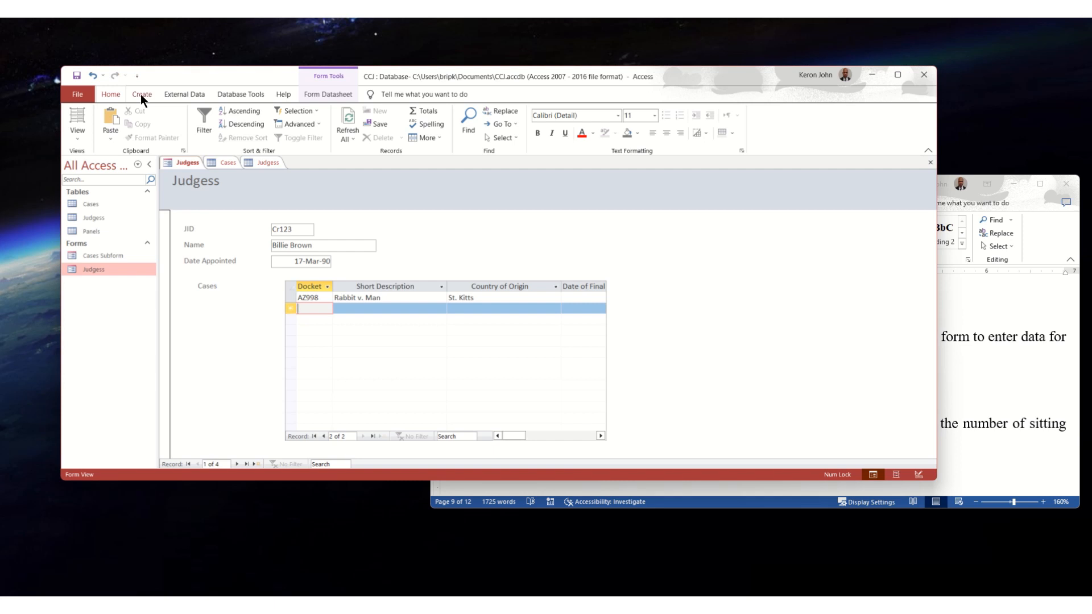
{"action": "left_click", "coordinate": [141, 94]}
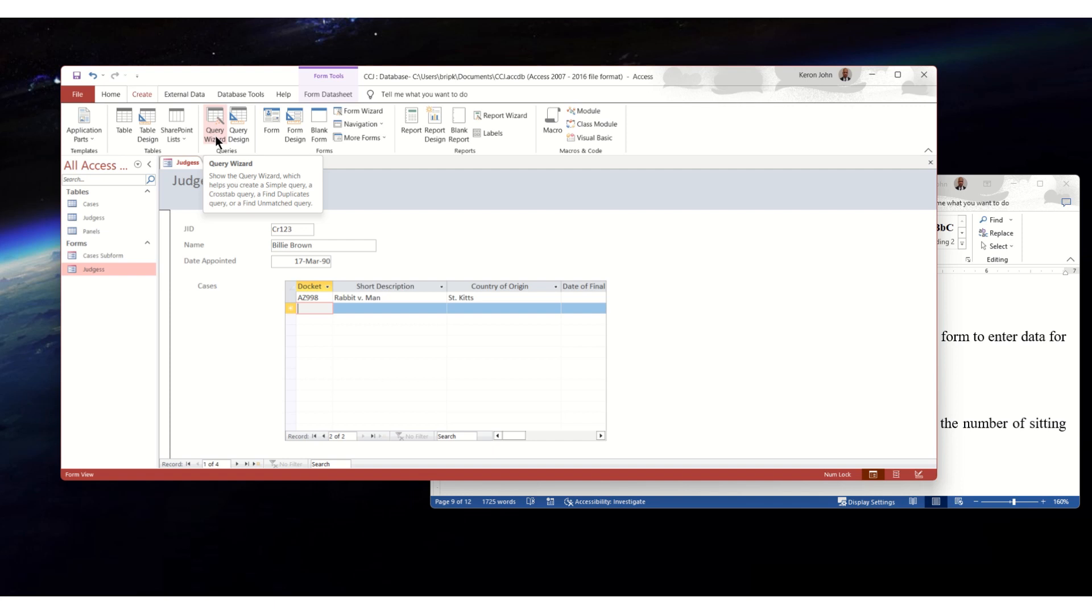
{"action": "left_click", "coordinate": [241, 117]}
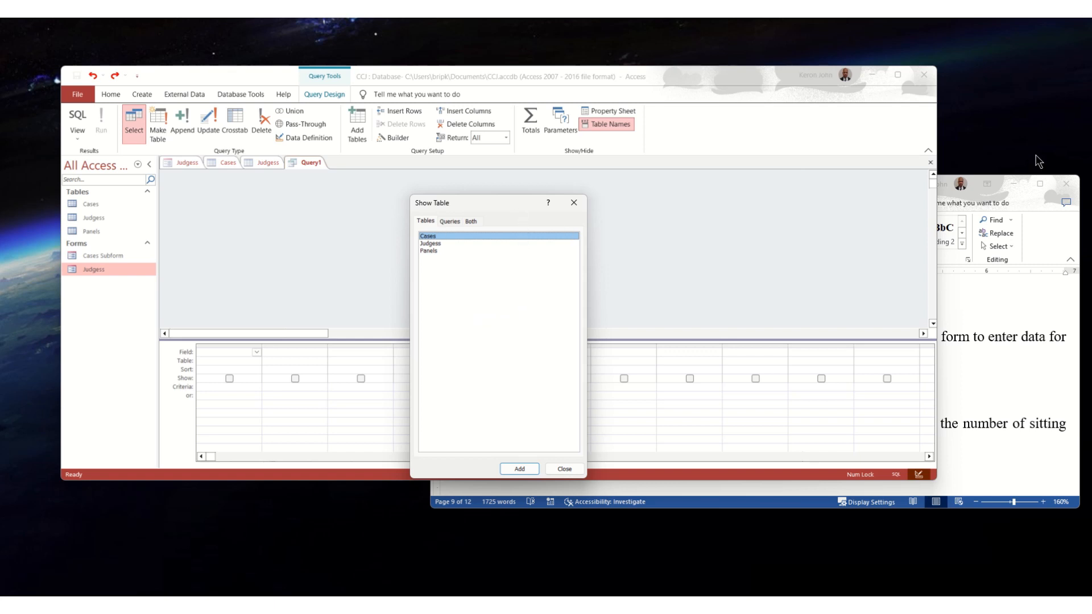
{"action": "left_click", "coordinate": [1016, 294]}
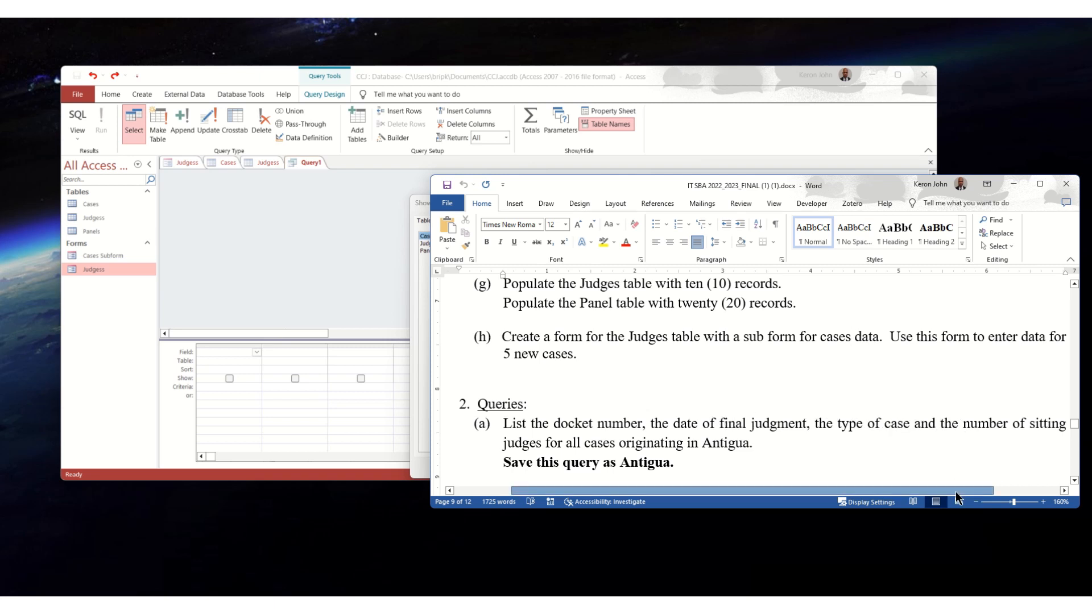
{"action": "mouse_move", "coordinate": [958, 491]}
{"action": "left_mouse_down"}
{"action": "mouse_move", "coordinate": [1024, 490]}
{"action": "mouse_move", "coordinate": [932, 491]}
{"action": "mouse_move", "coordinate": [970, 487]}
{"action": "left_mouse_up"}
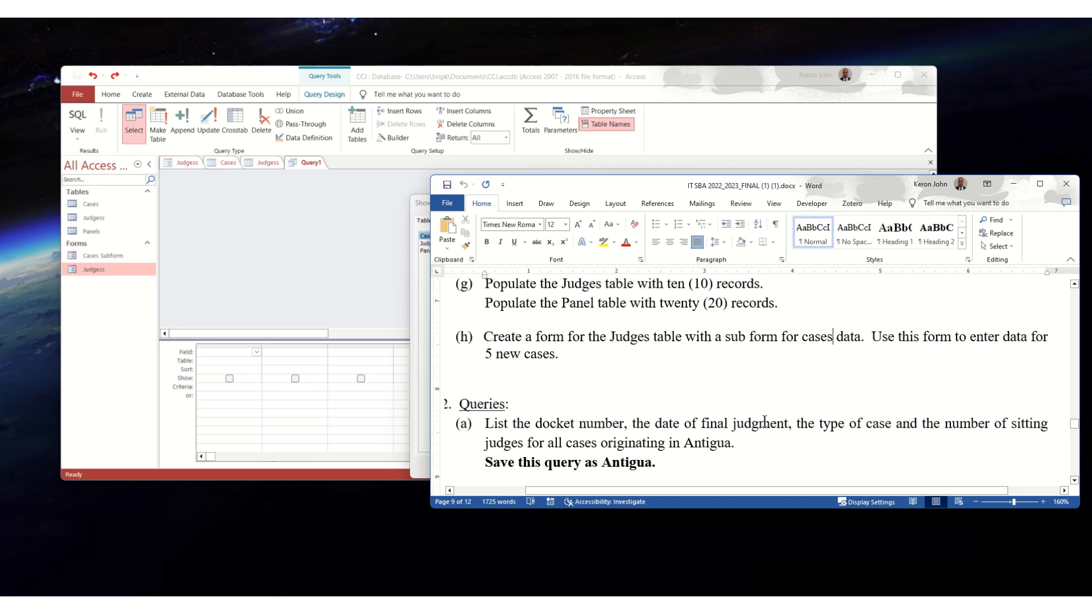
{"action": "left_click", "coordinate": [259, 73]}
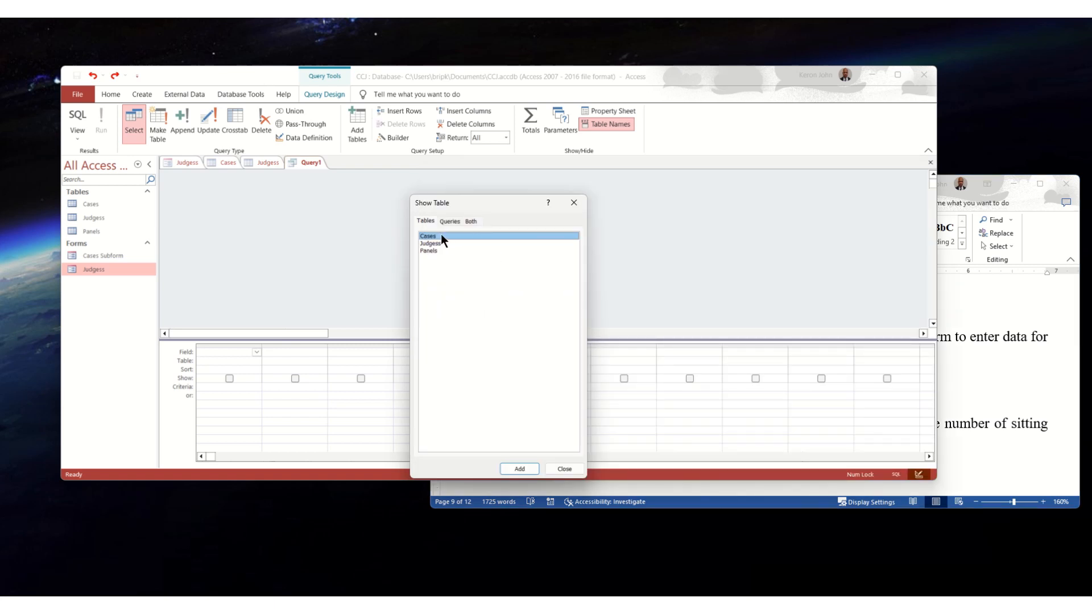
{"action": "left_click", "coordinate": [519, 469]}
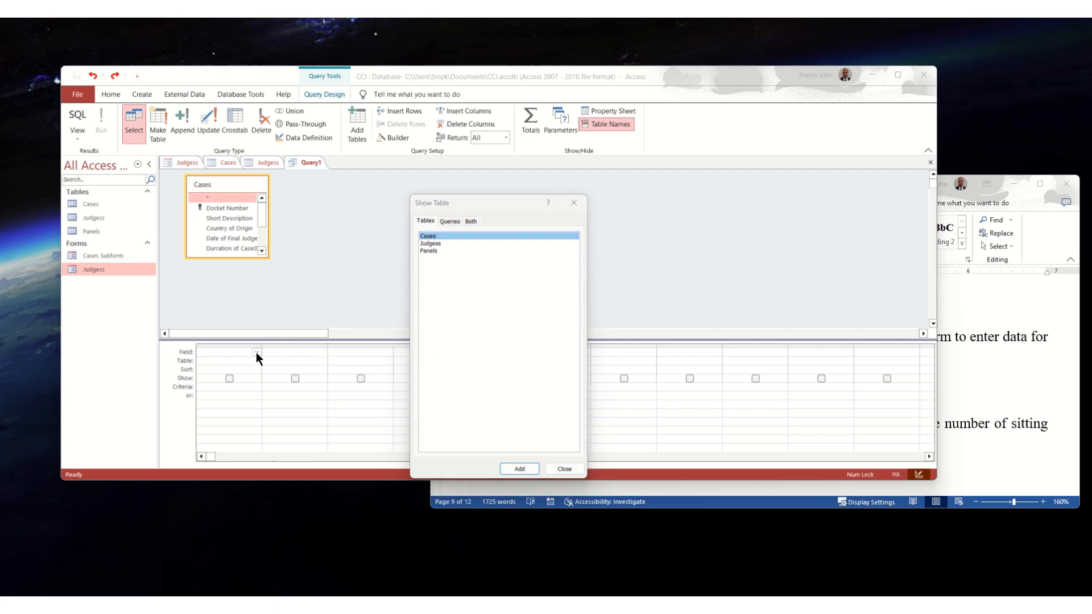
{"action": "left_click", "coordinate": [575, 468]}
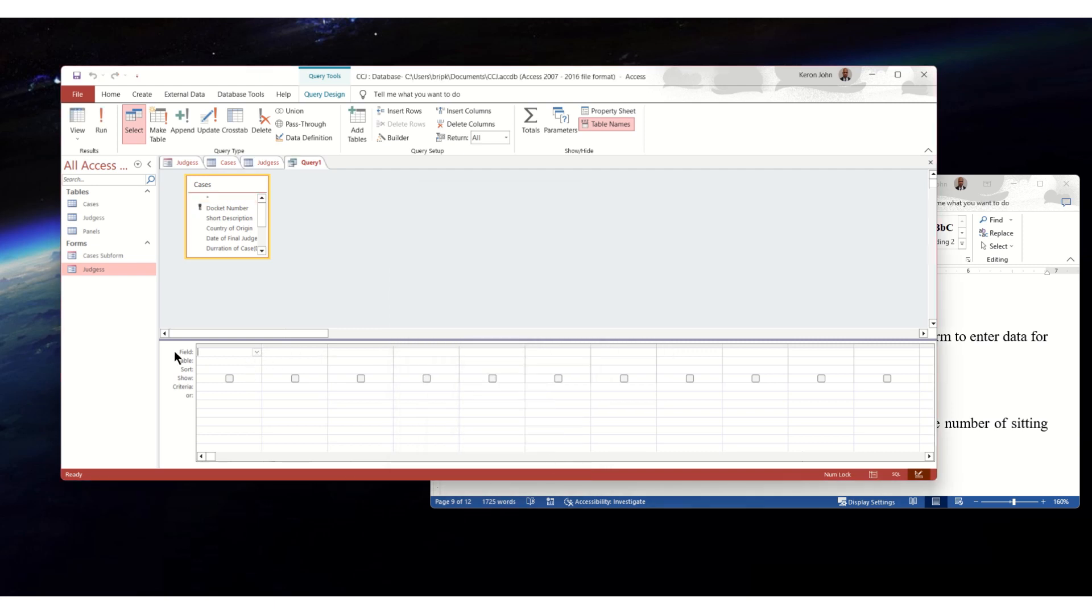
Add the Docket Number and Date of Final Judgement fields to the query's first two columns, consulting the Word task
{"action": "left_click", "coordinate": [257, 352]}
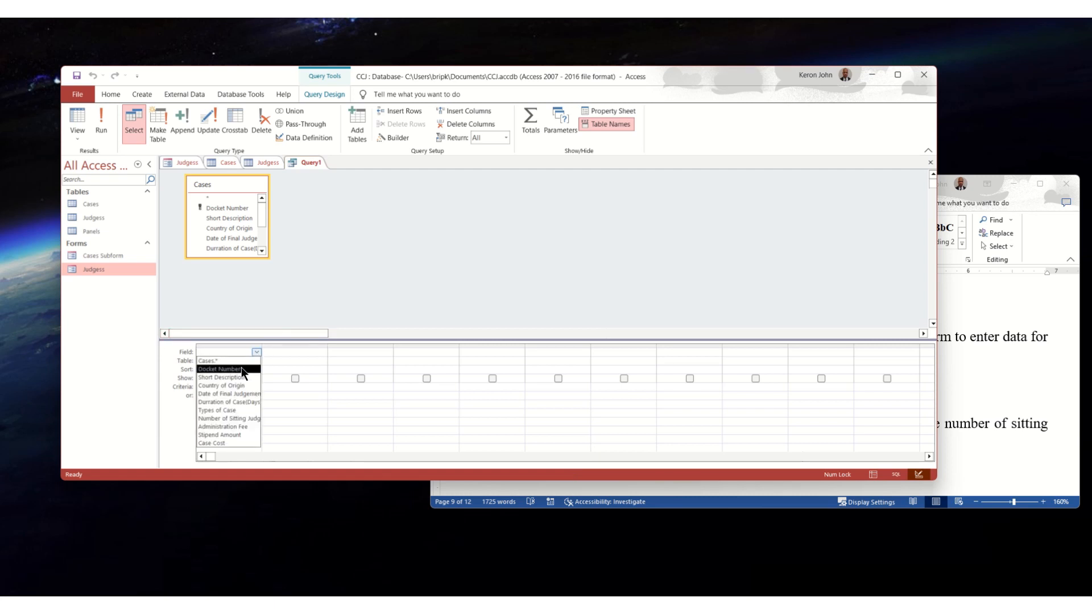
{"action": "left_click", "coordinate": [242, 369]}
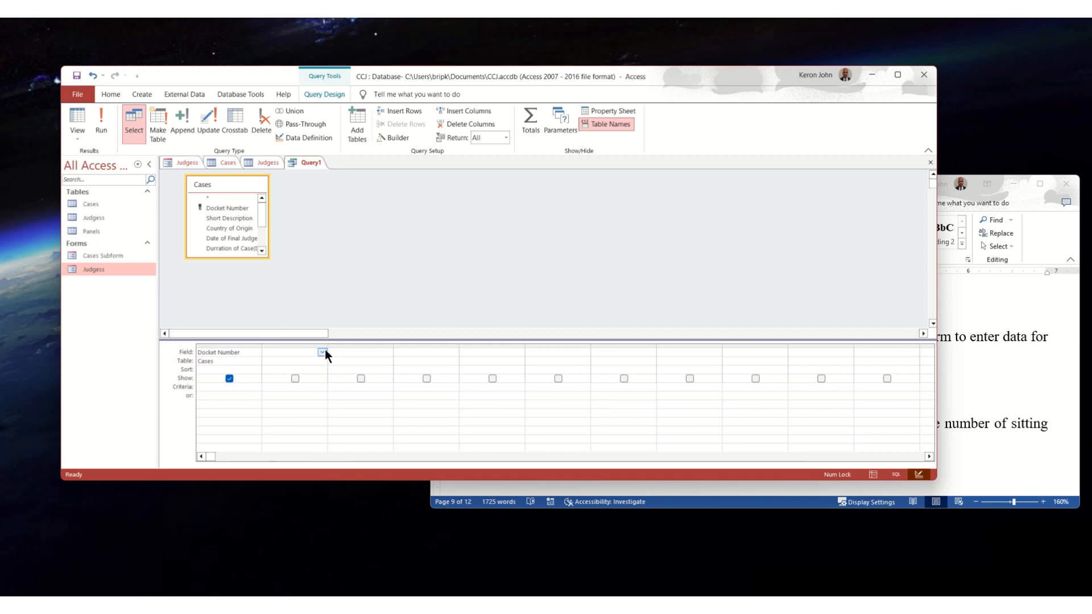
{"action": "left_click", "coordinate": [993, 383]}
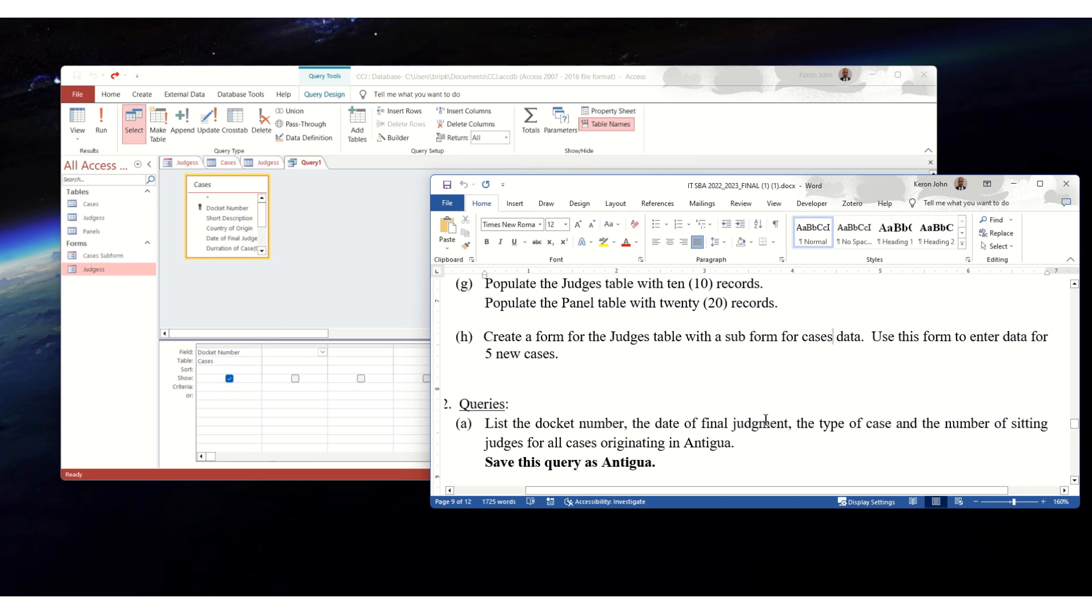
{"action": "left_click", "coordinate": [321, 352]}
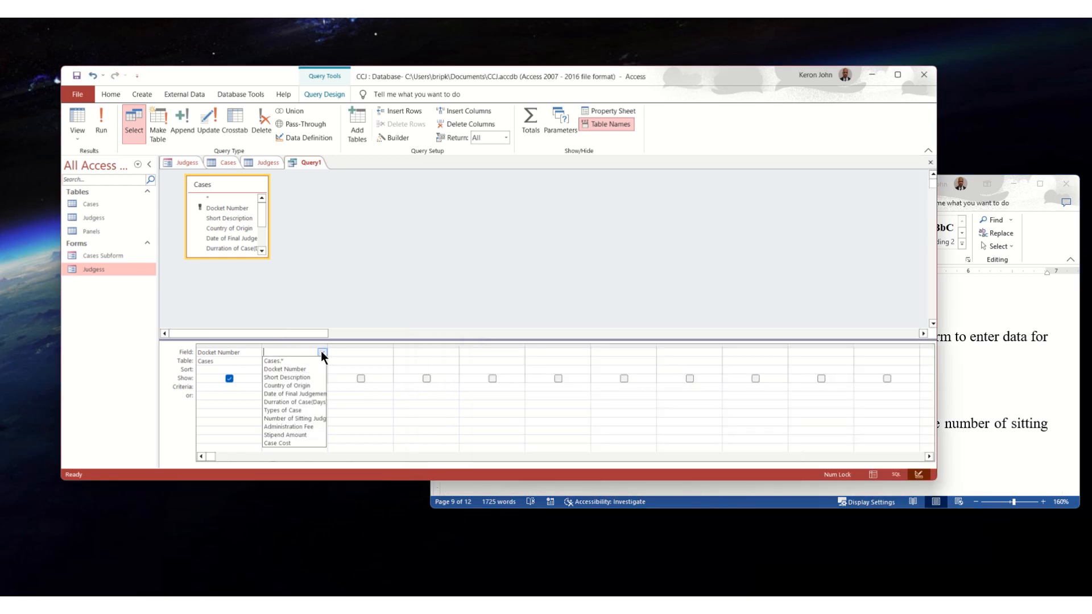
{"action": "left_click", "coordinate": [310, 393]}
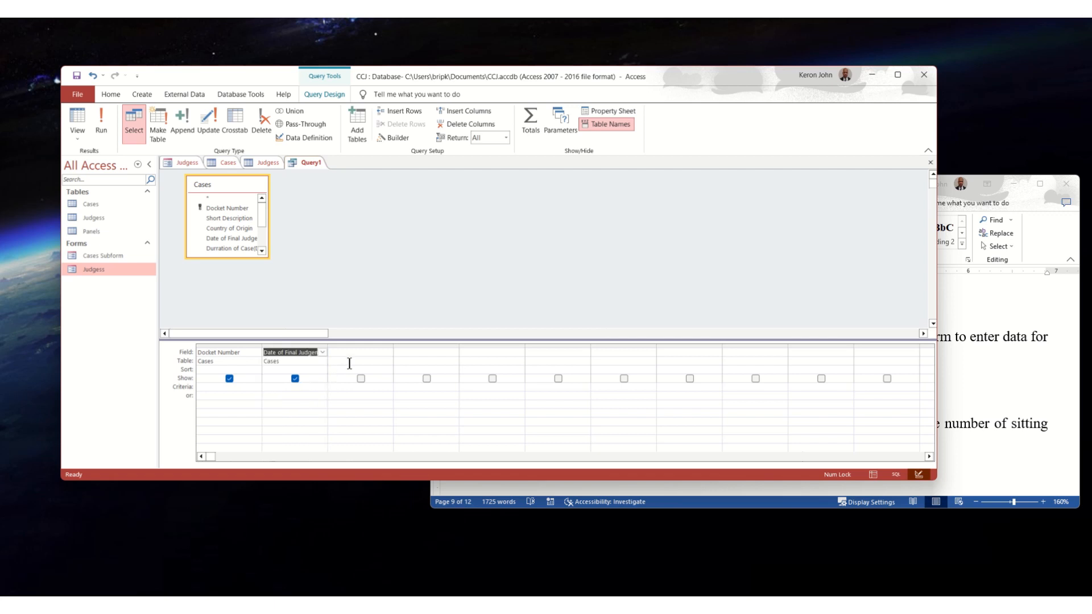
Check the task in Word and add the Types of Case field as the query's third column
{"action": "left_click", "coordinate": [1016, 382]}
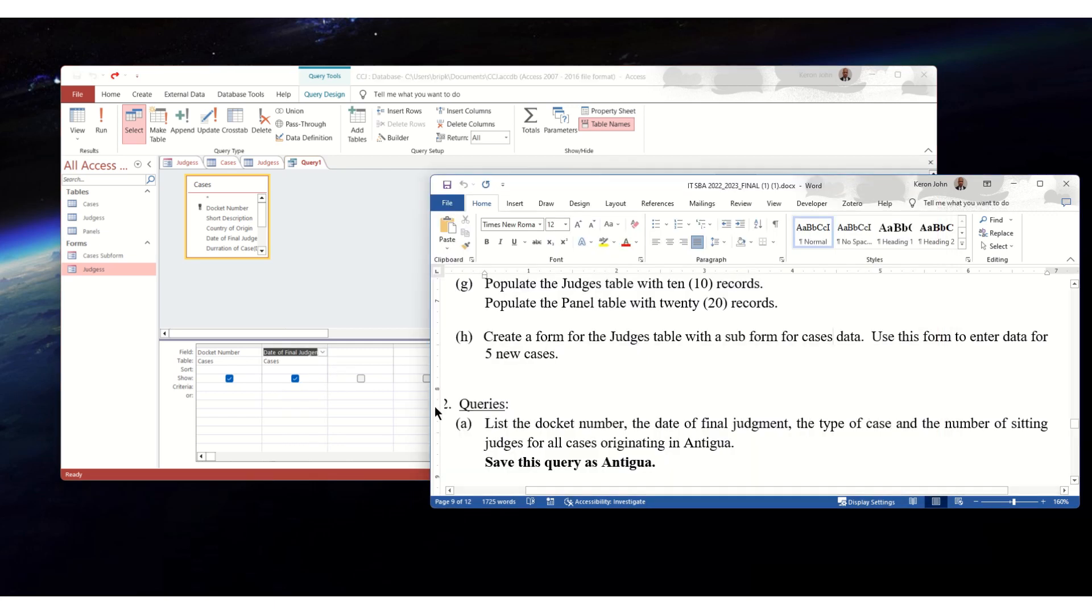
{"action": "left_click", "coordinate": [367, 346]}
{"action": "left_click", "coordinate": [389, 356]}
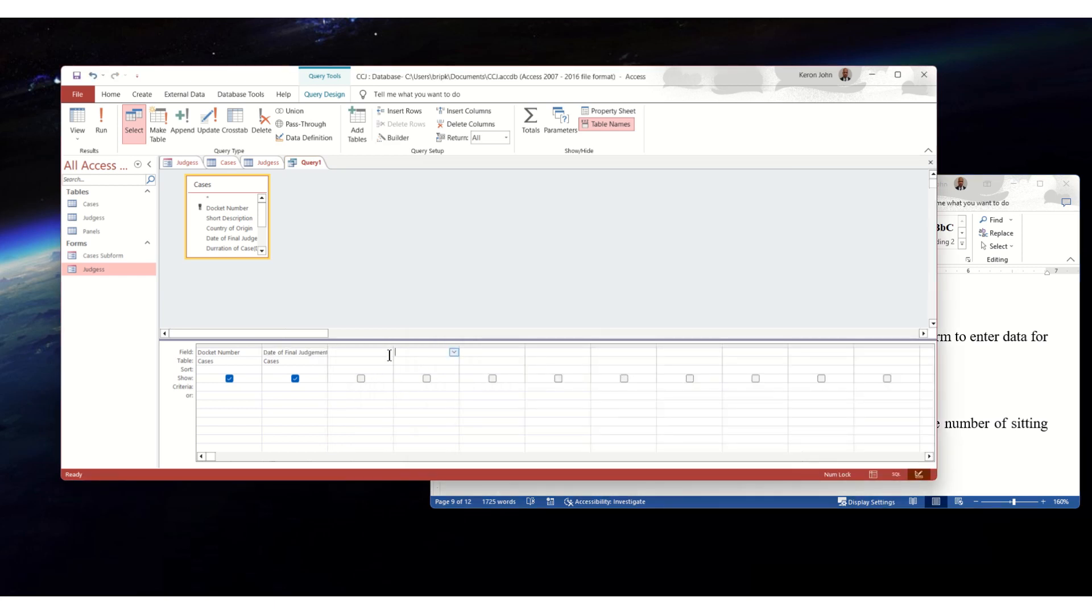
{"action": "left_click", "coordinate": [377, 355]}
{"action": "left_click", "coordinate": [389, 352]}
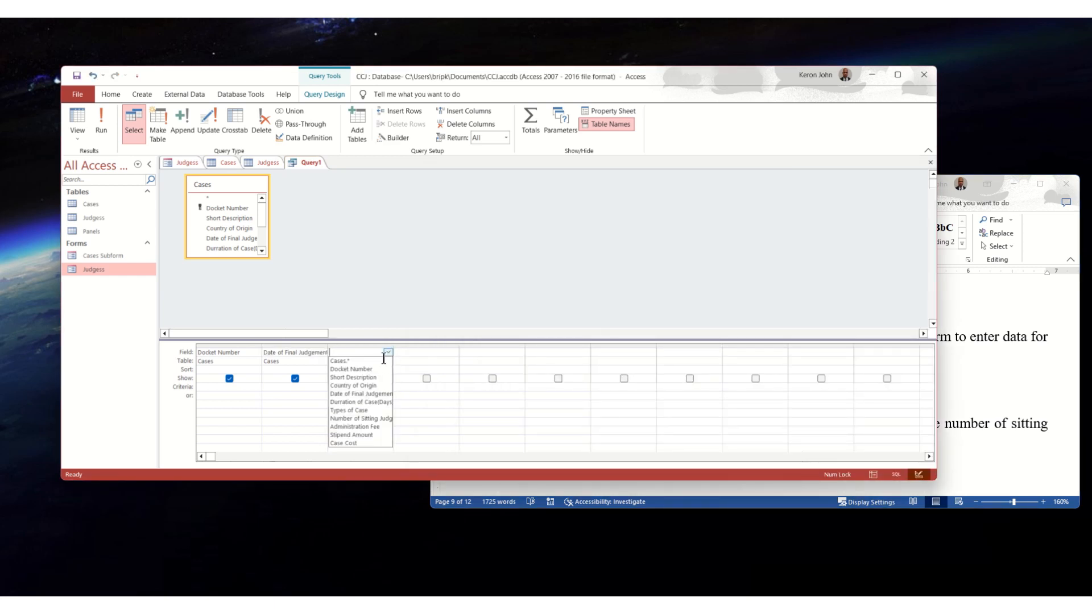
{"action": "left_click", "coordinate": [362, 411]}
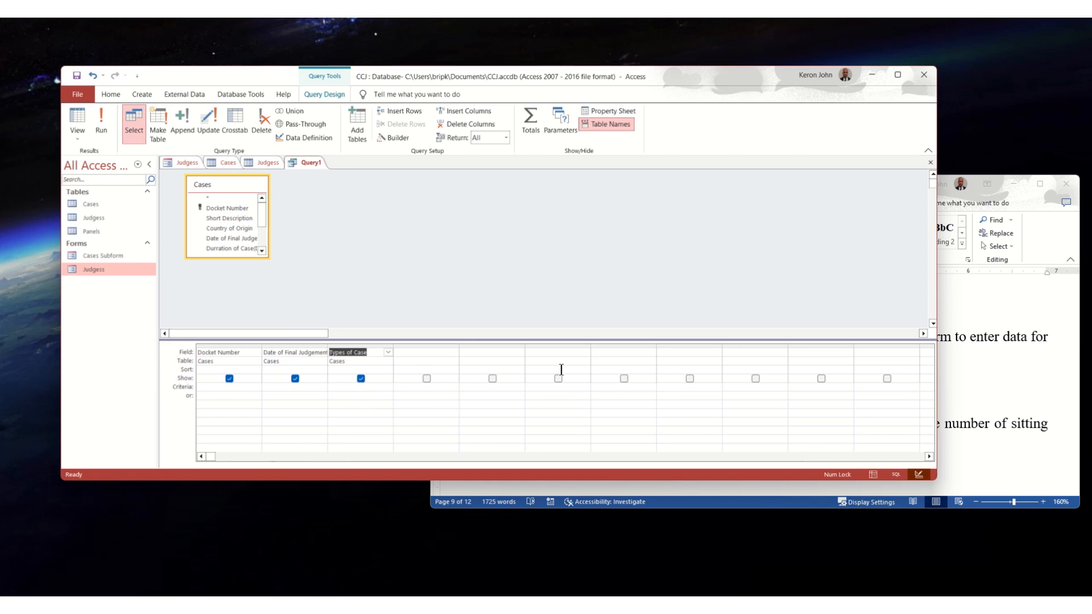
Check the task in Word again and add the Number of Sitting Judges field as the fourth query column
{"action": "left_click", "coordinate": [971, 423]}
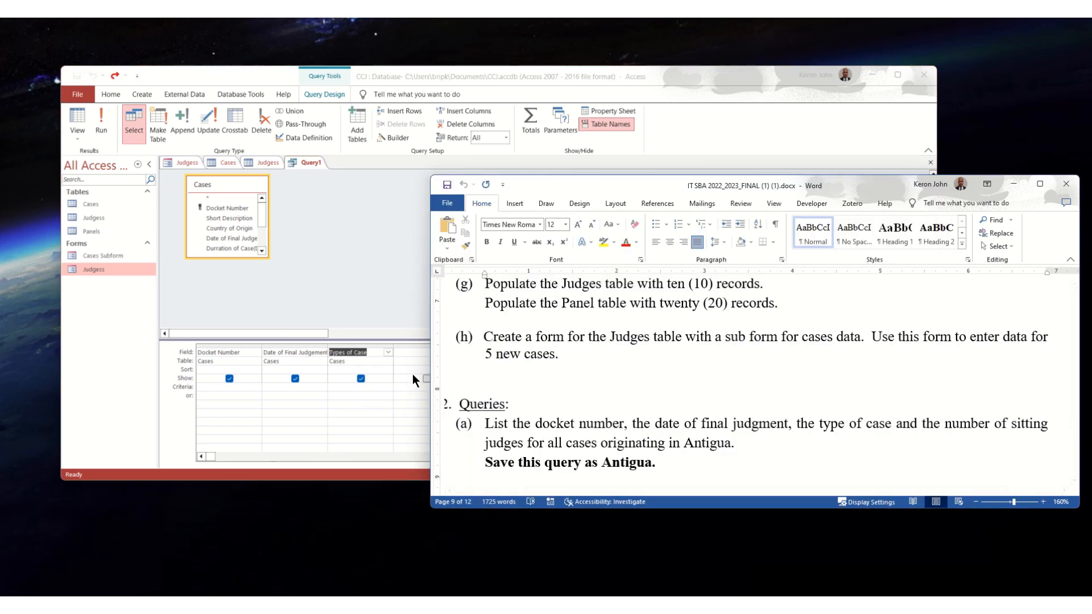
{"action": "left_click", "coordinate": [406, 352]}
{"action": "left_click", "coordinate": [454, 353]}
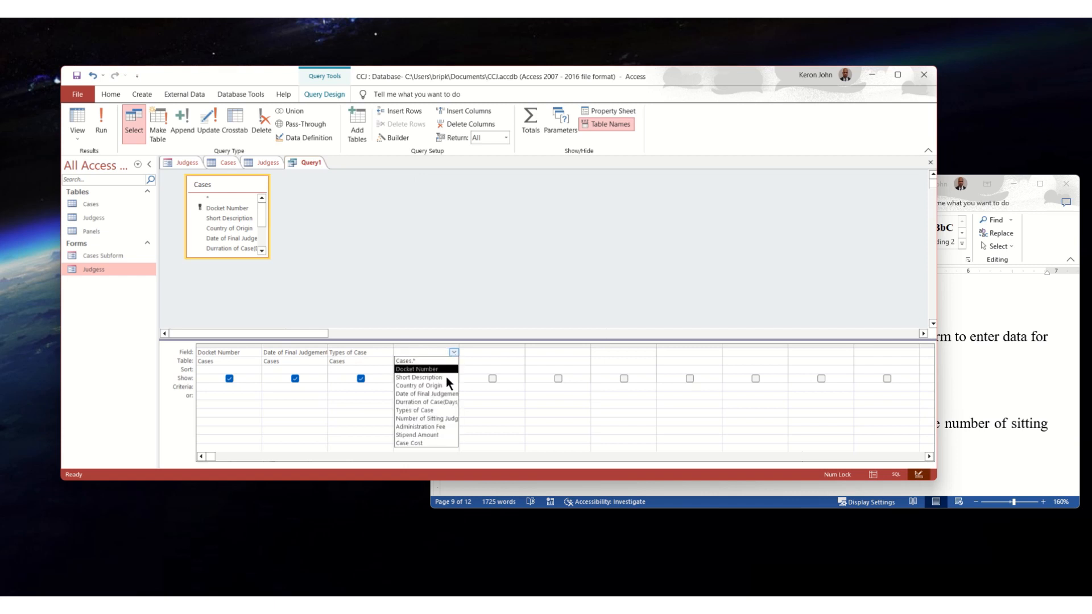
{"action": "left_click", "coordinate": [443, 419]}
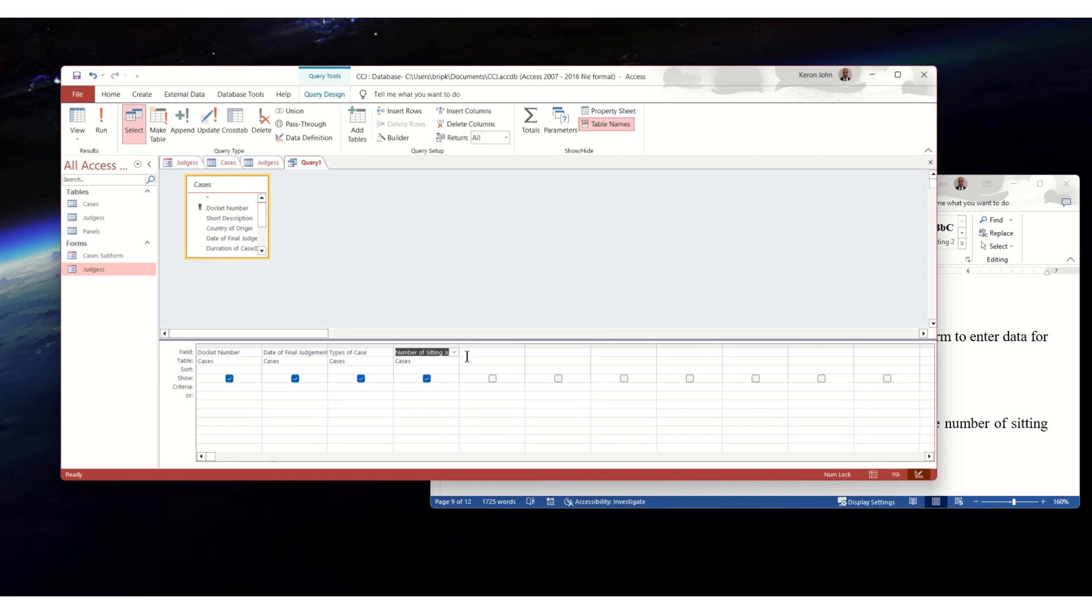
Look over the columns of the Cases table and add the Country of Origin field as the fifth query column
{"action": "left_click", "coordinate": [218, 162]}
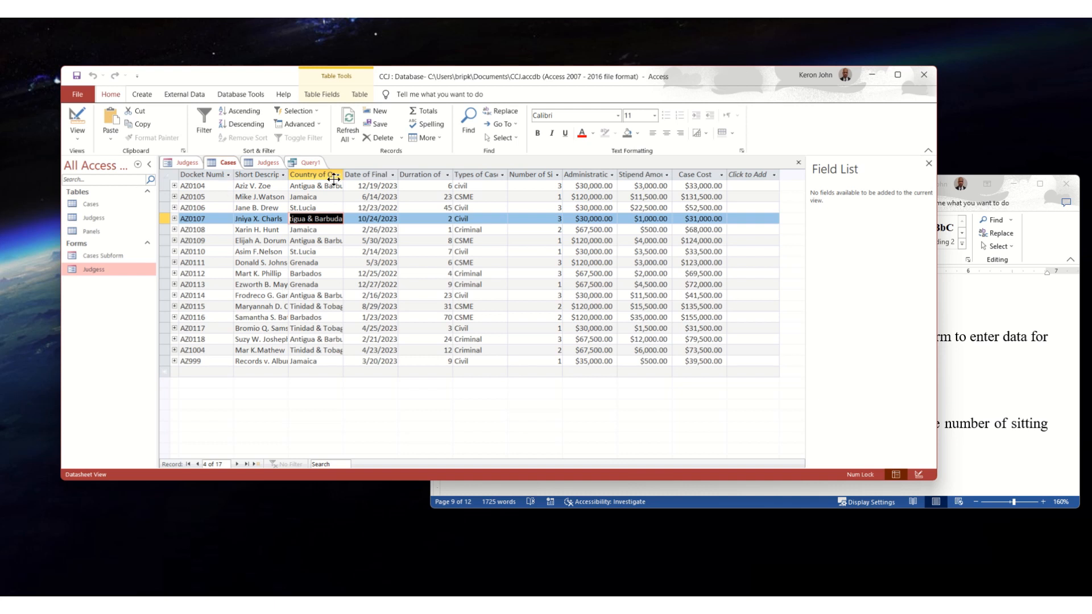
{"action": "left_click", "coordinate": [306, 163]}
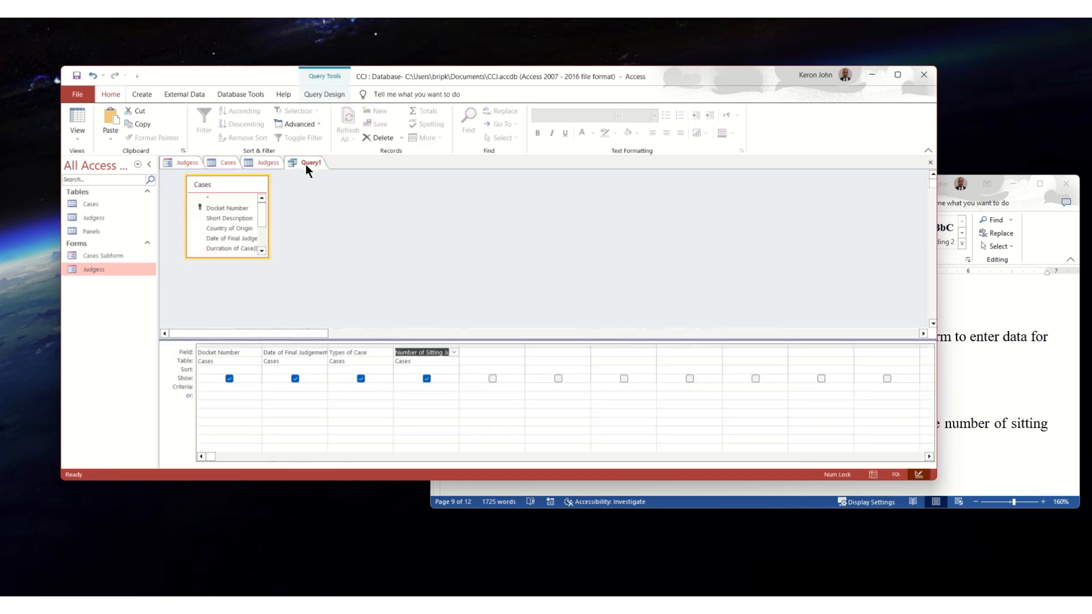
{"action": "left_click", "coordinate": [490, 353]}
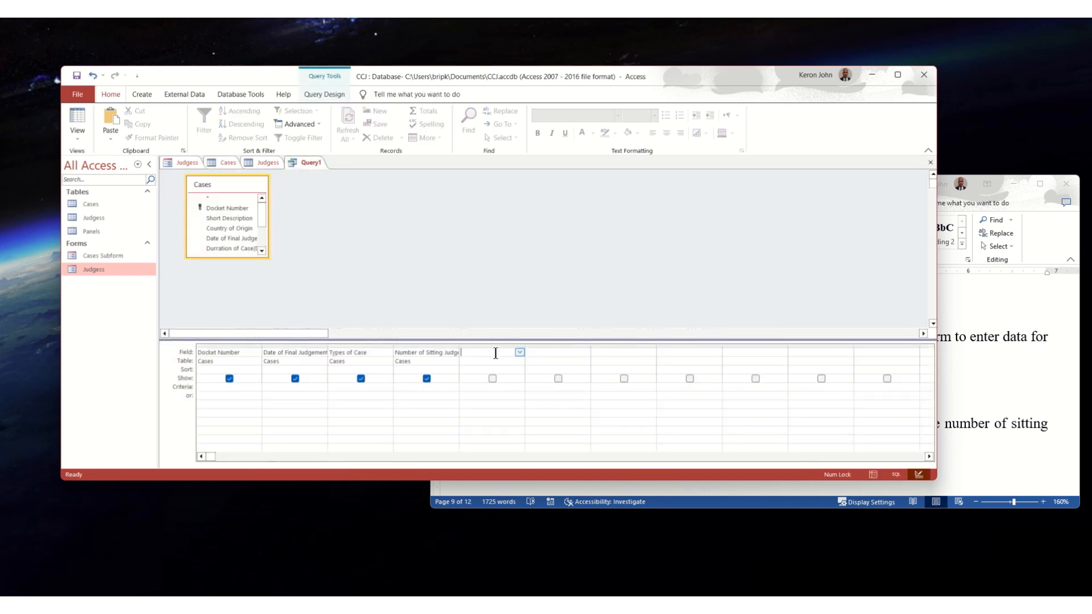
{"action": "left_click", "coordinate": [522, 353]}
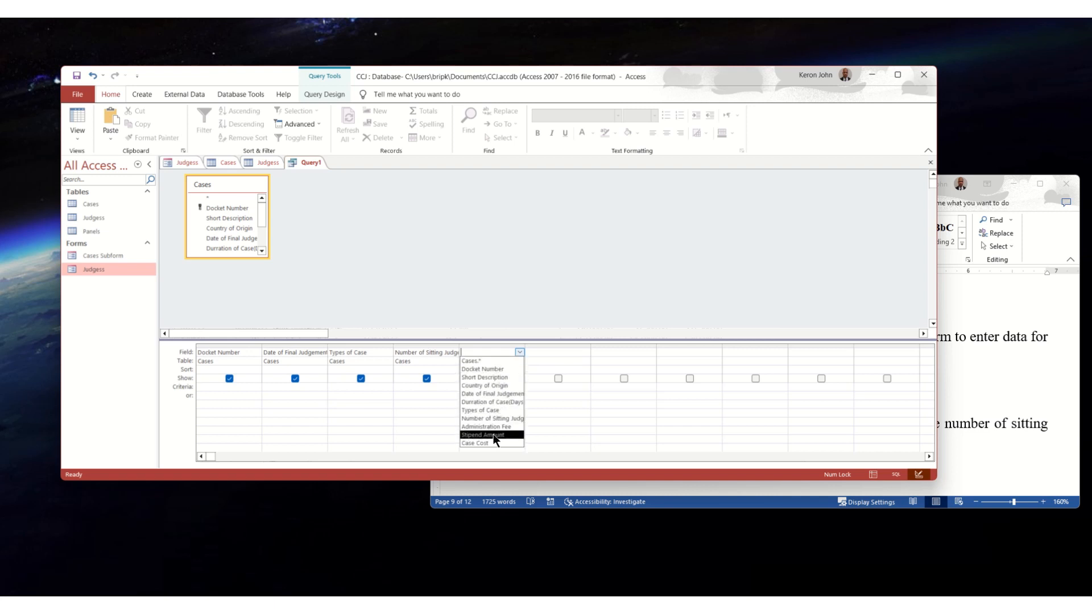
{"action": "left_click", "coordinate": [495, 386]}
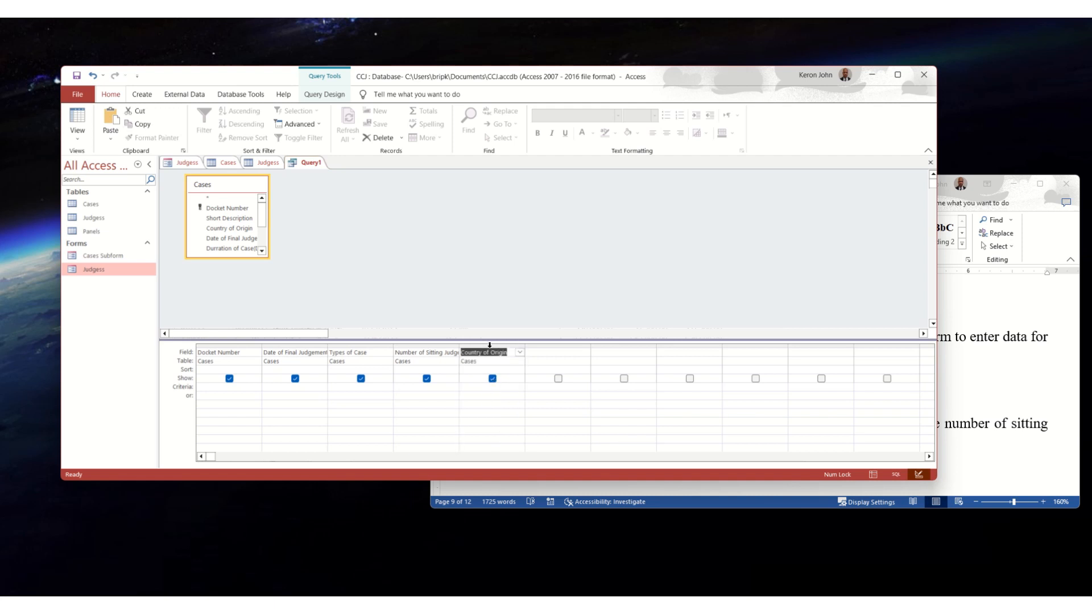
Set the Country of Origin criterion to "Barbados", enlarging the database window, and run the query
{"action": "left_click", "coordinate": [496, 391]}
{"action": "type", "text": "\""}
{"action": "left_click_drag", "start_coordinate": [938, 482], "coordinate": [942, 552]}
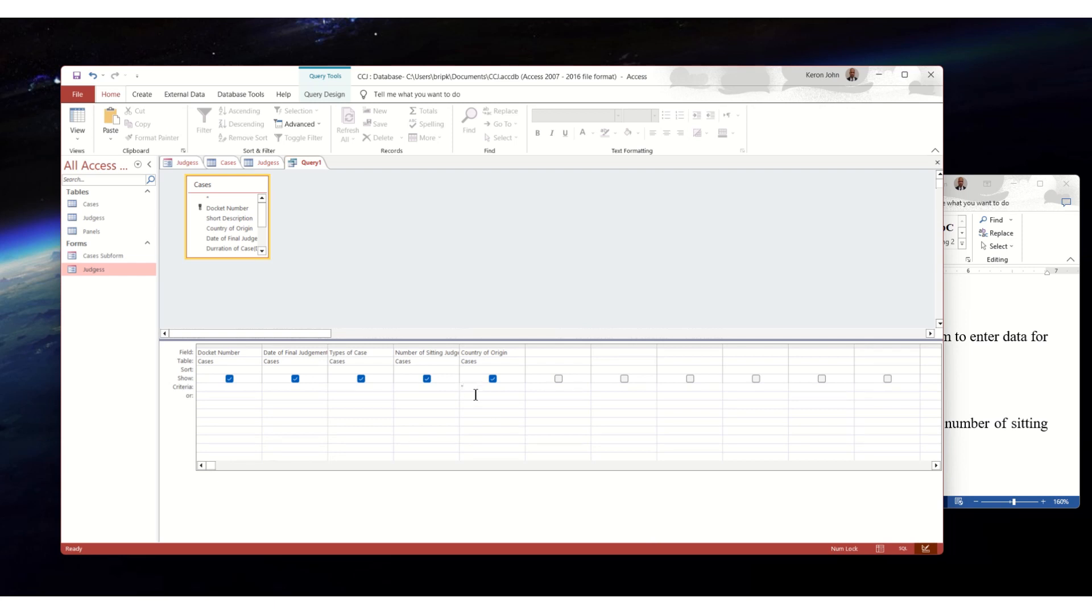
{"action": "type", "text": "Barbados\""}
{"action": "left_click", "coordinate": [395, 237]}
{"action": "left_click", "coordinate": [326, 94]}
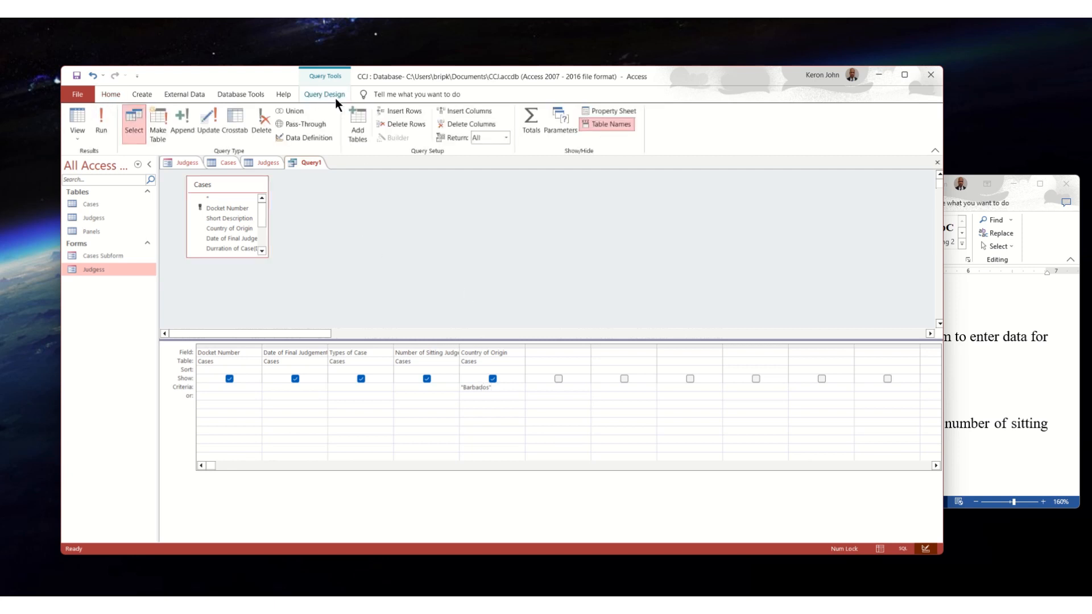
{"action": "left_click", "coordinate": [105, 128]}
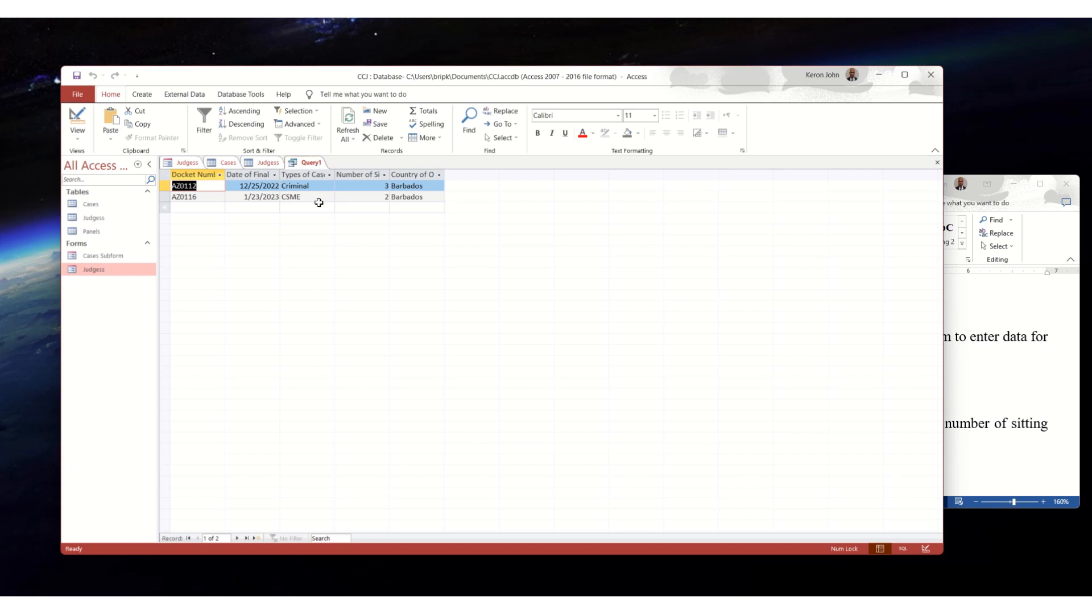
Save the query under the name Barbados
{"action": "left_click", "coordinate": [75, 76]}
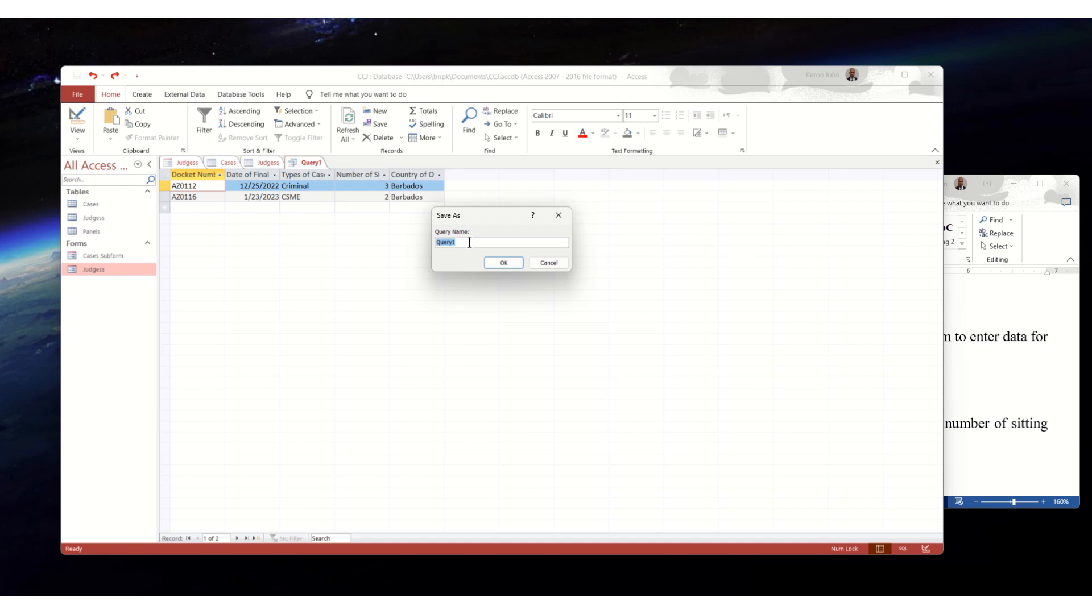
{"action": "key", "text": "BackSpace"}
{"action": "type", "text": "Barbados"}
{"action": "left_click", "coordinate": [513, 266]}
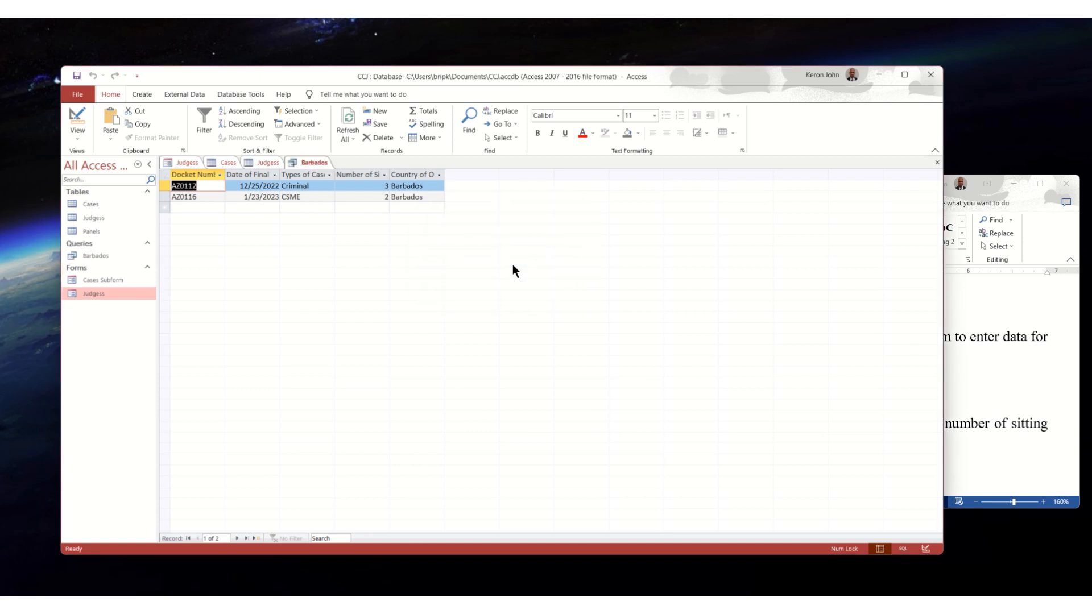